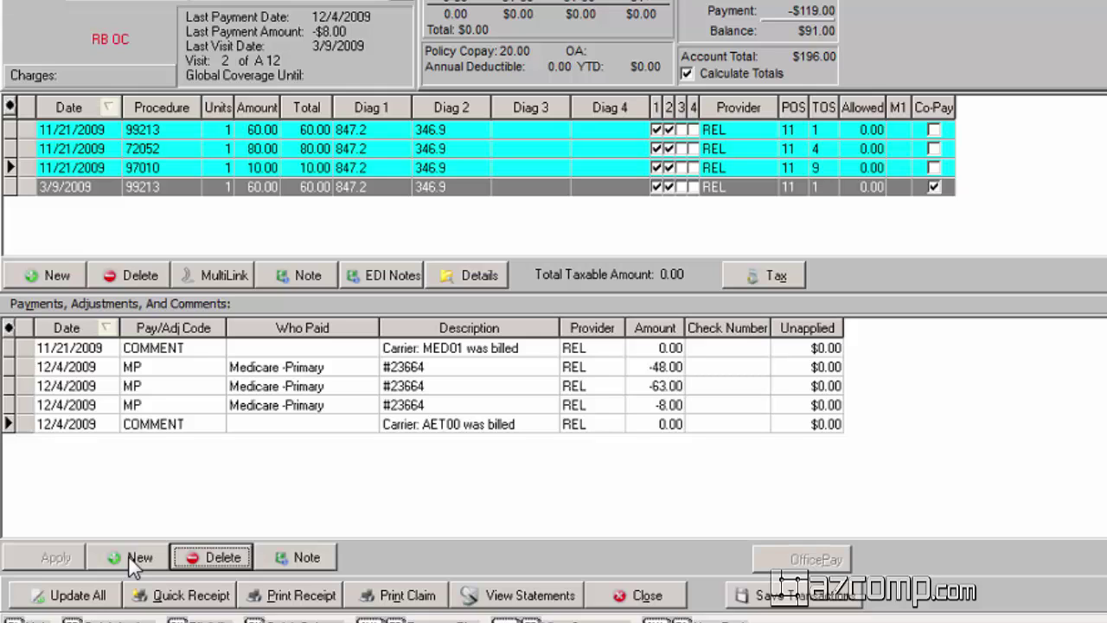
Add a new 6/9/2015 payment line coded TAKEBACK (Insurance Takeback)
left_click(135, 558)
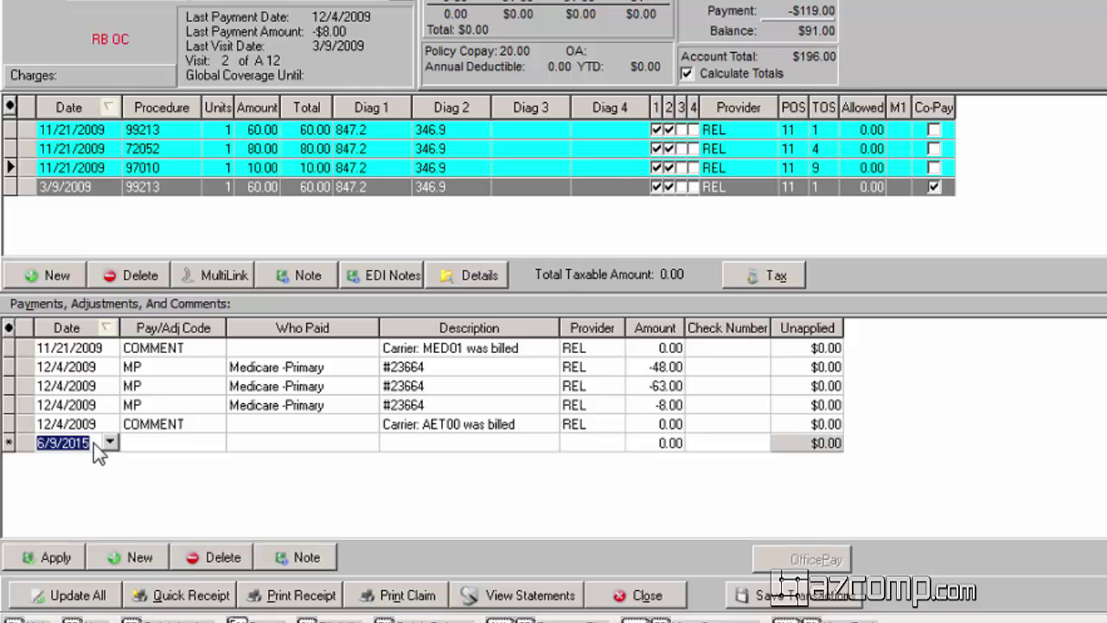
left_click(173, 443)
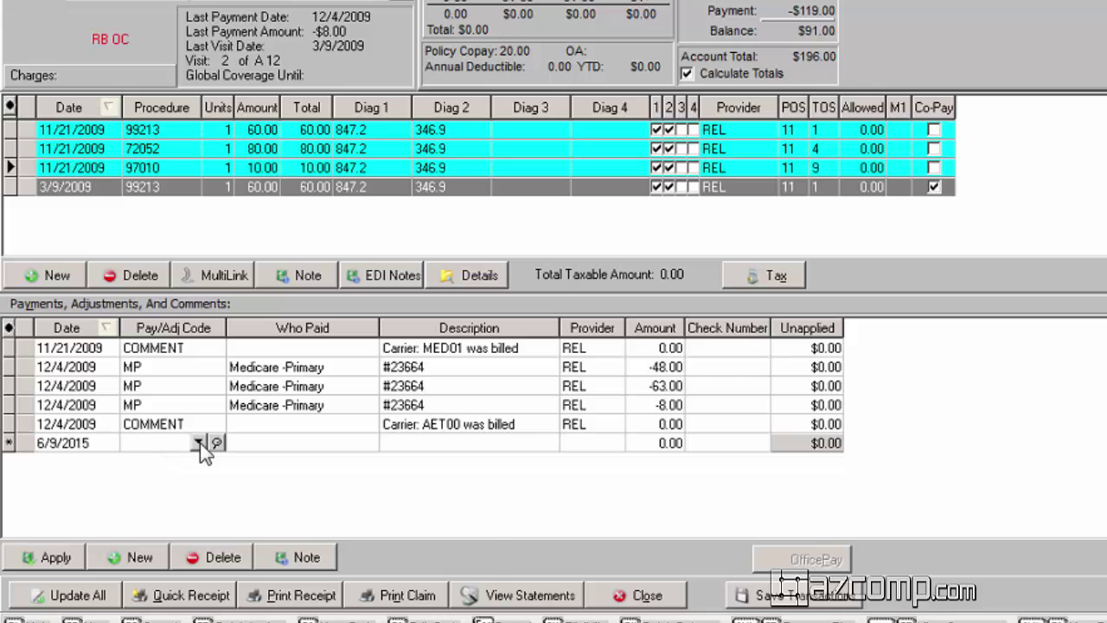
left_click(199, 442)
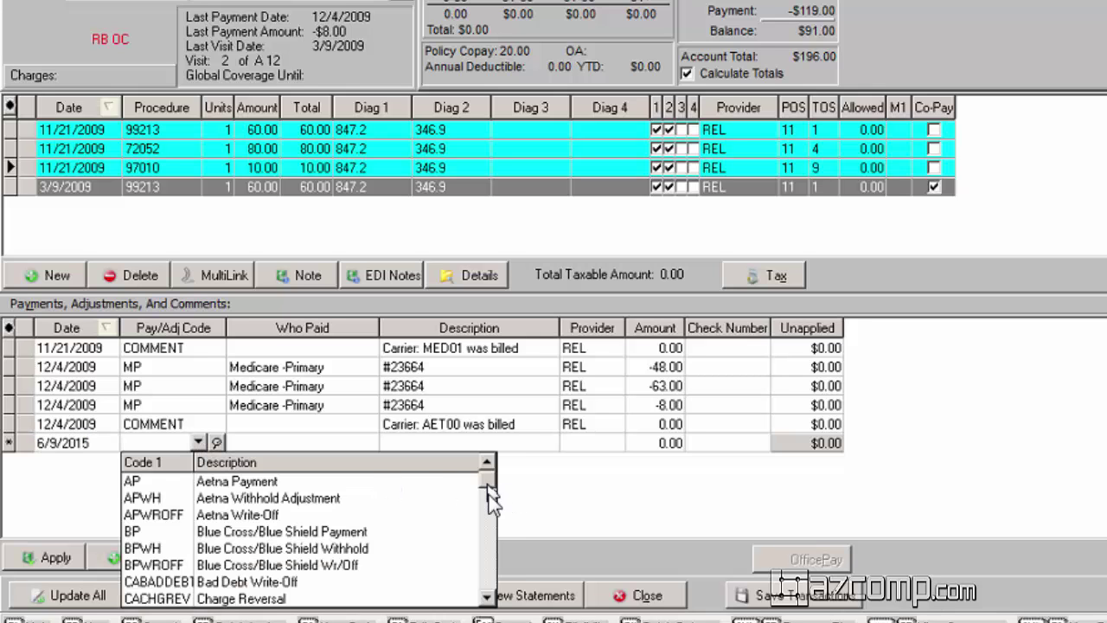
left_click_drag(488, 480, 491, 595)
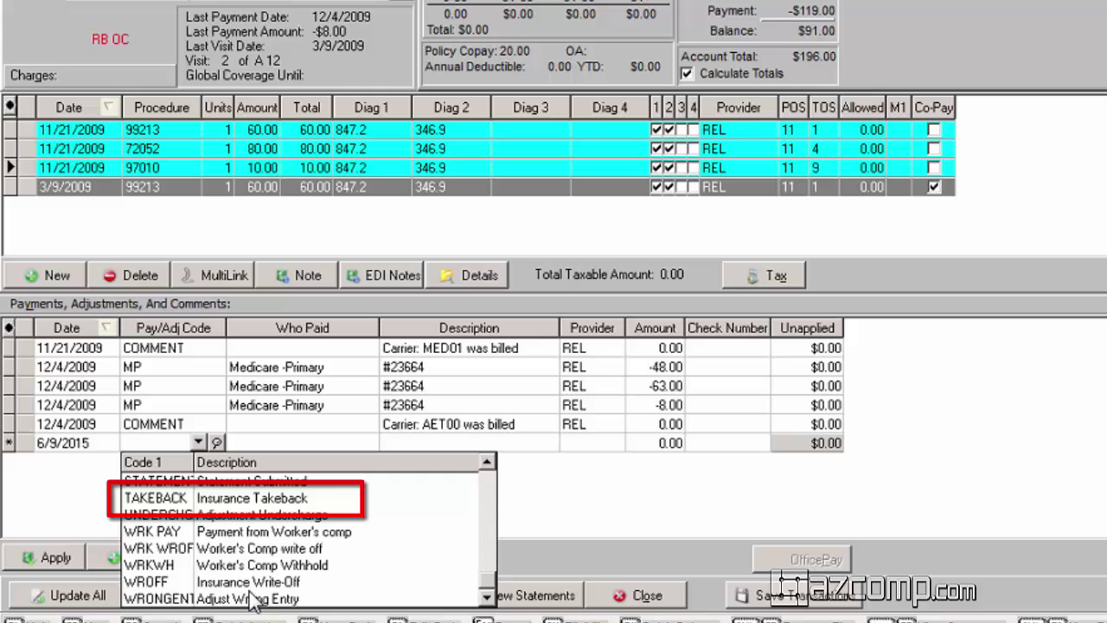
left_click(240, 502)
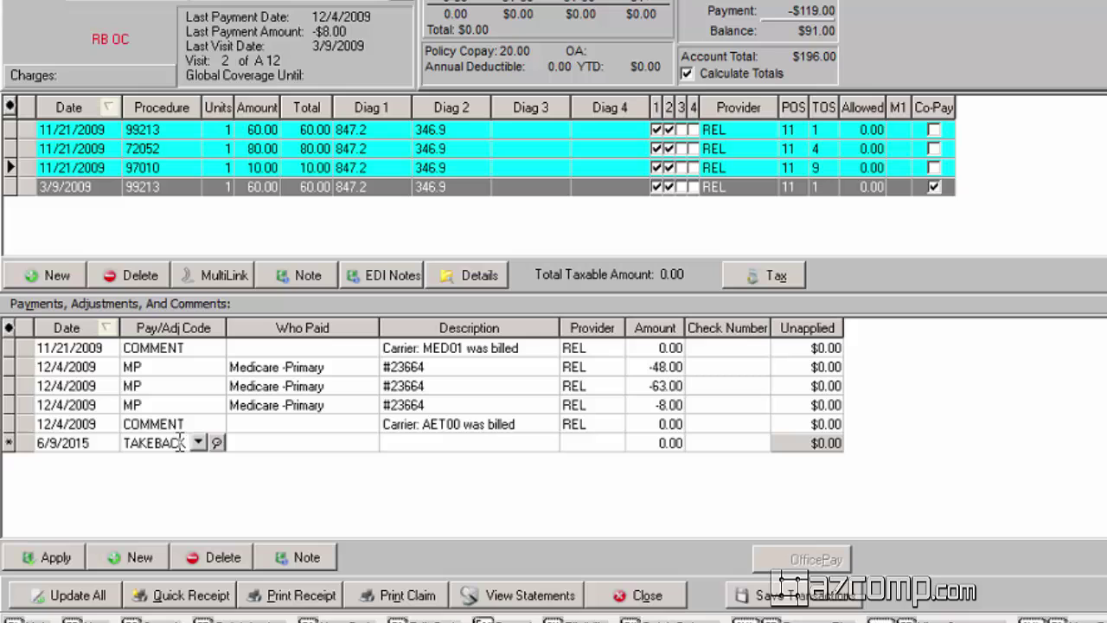
right_click(179, 441)
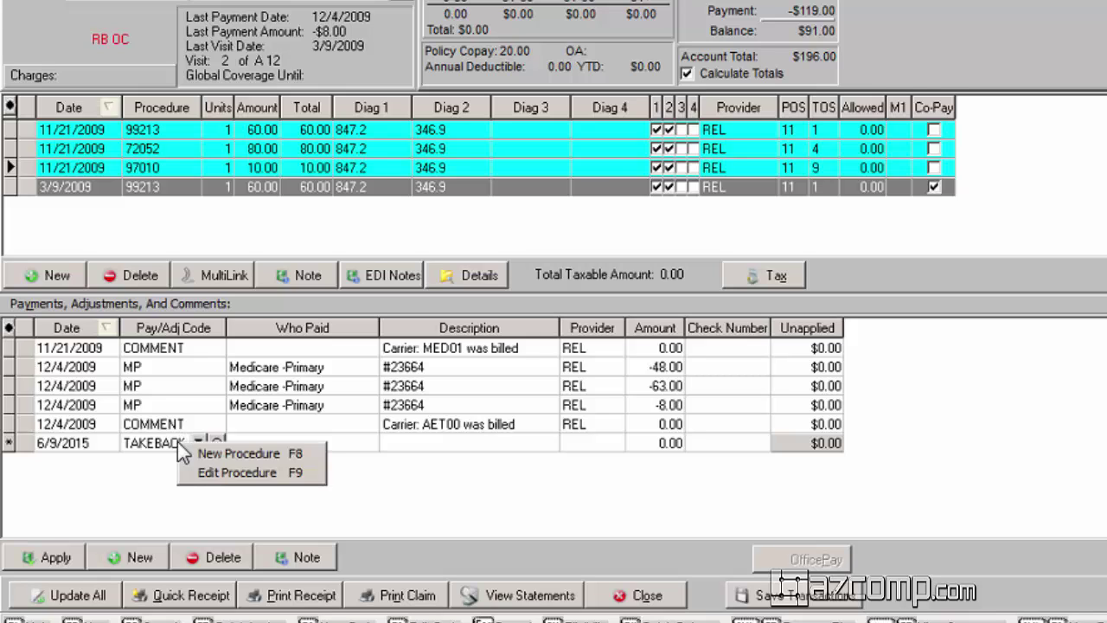
Confirm the TAKEBACK code's type is Insurance Take Back Adjustment and save the code record
left_click(219, 474)
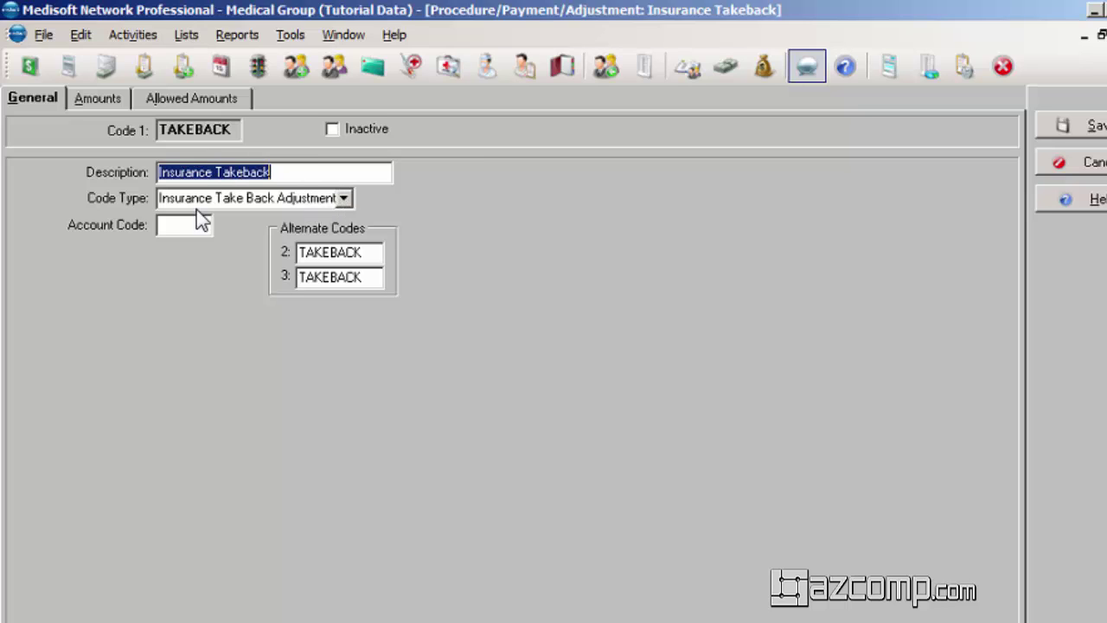
left_click(344, 198)
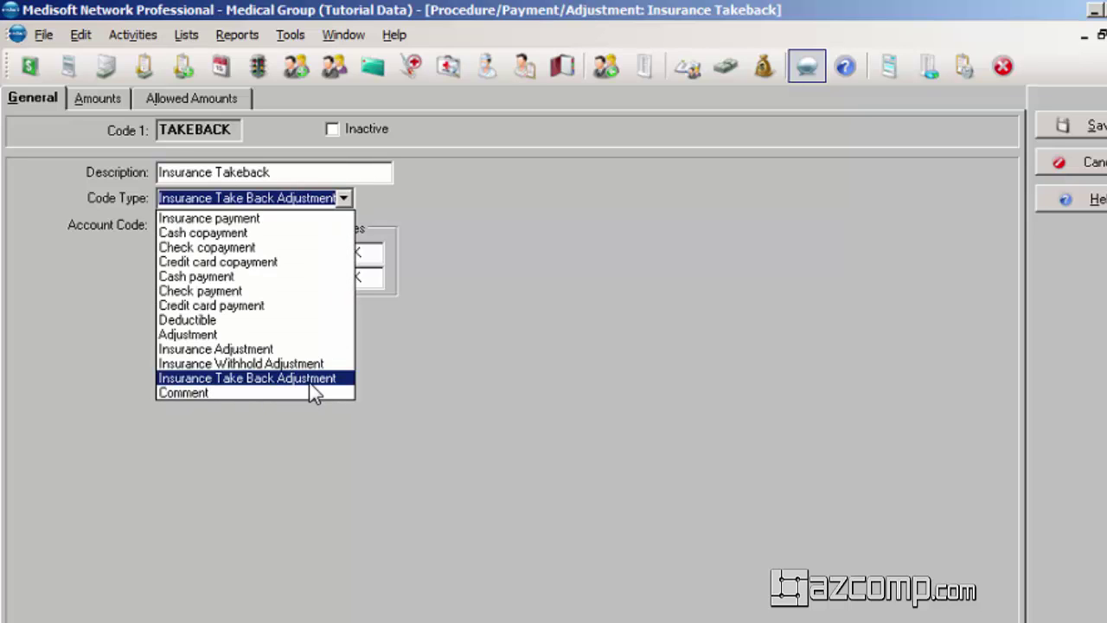
left_click(526, 363)
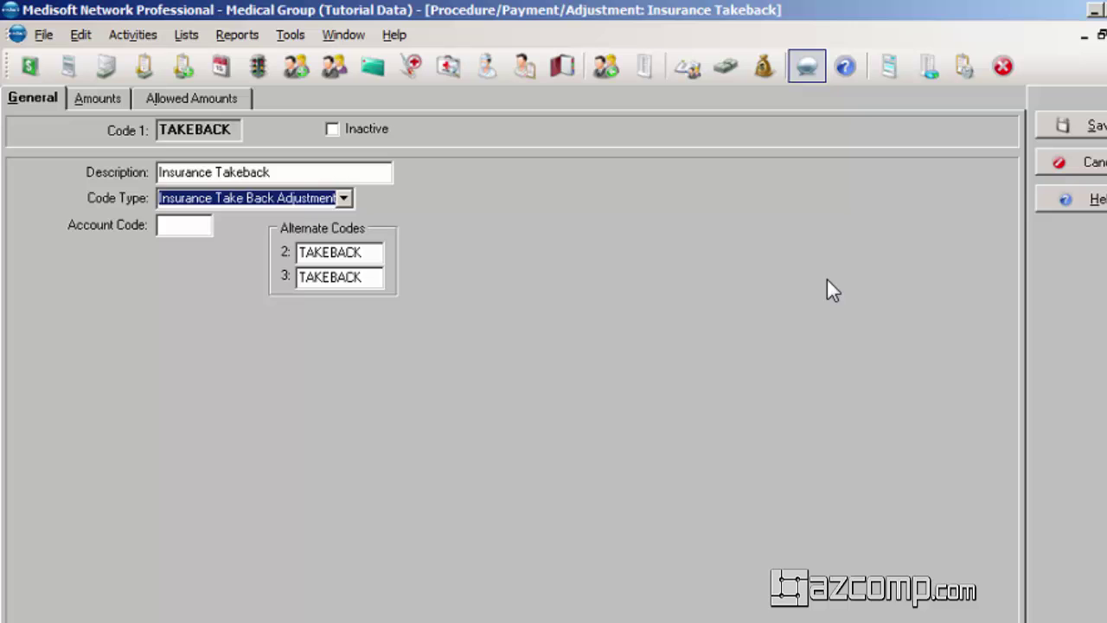
left_click(1081, 126)
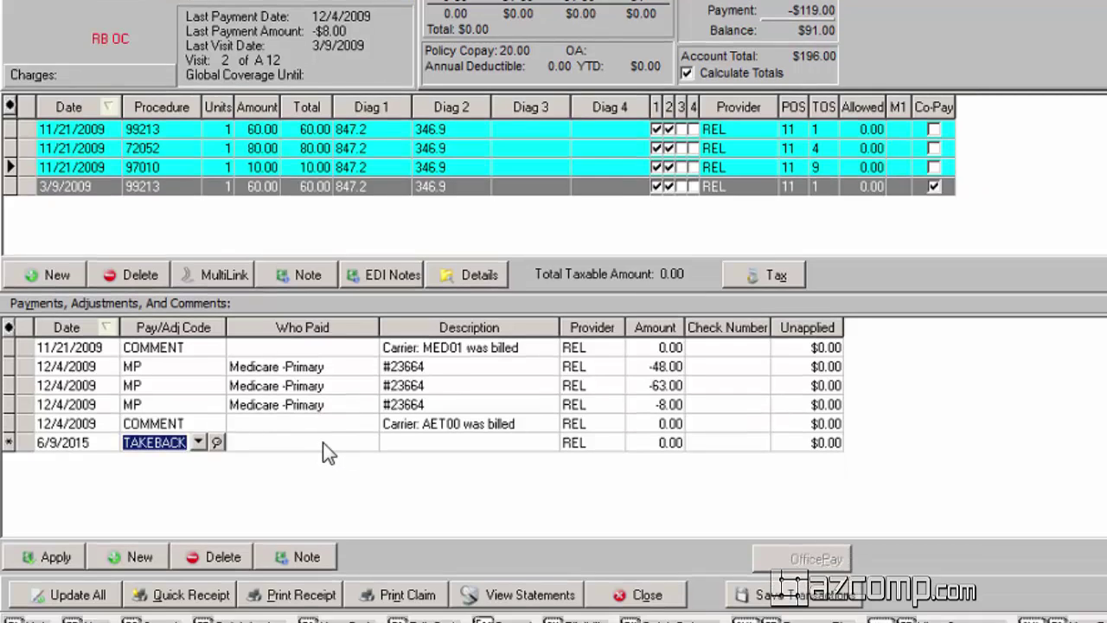
Give the takeback line payer Medicare -Primary, description 'Reapply to Johnny', and amount 30.00
left_click(354, 443)
left_click(369, 442)
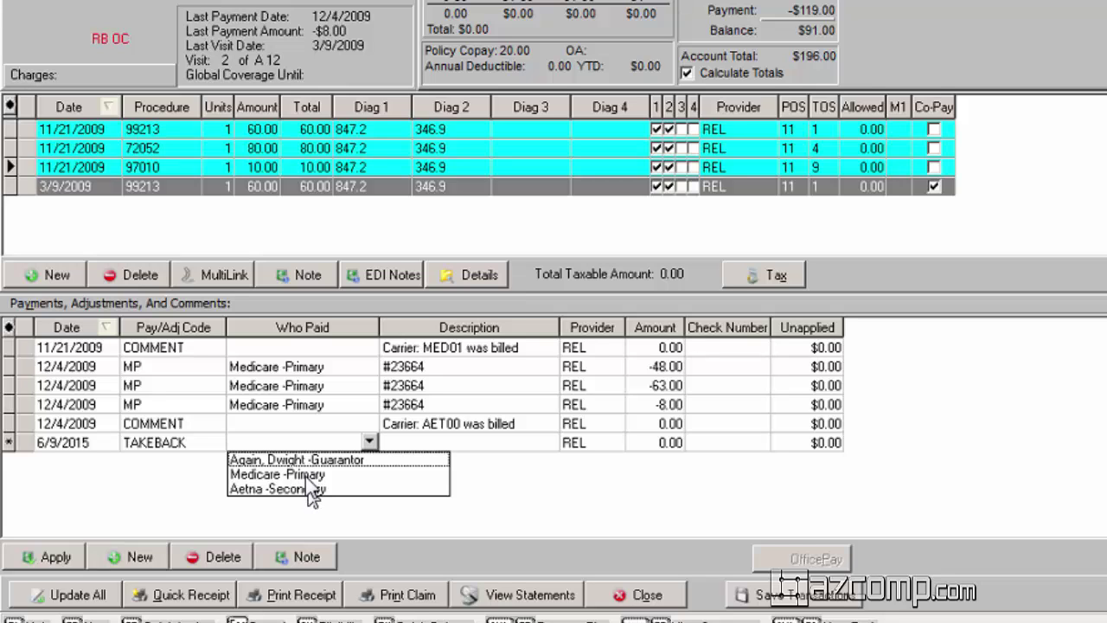
left_click(583, 485)
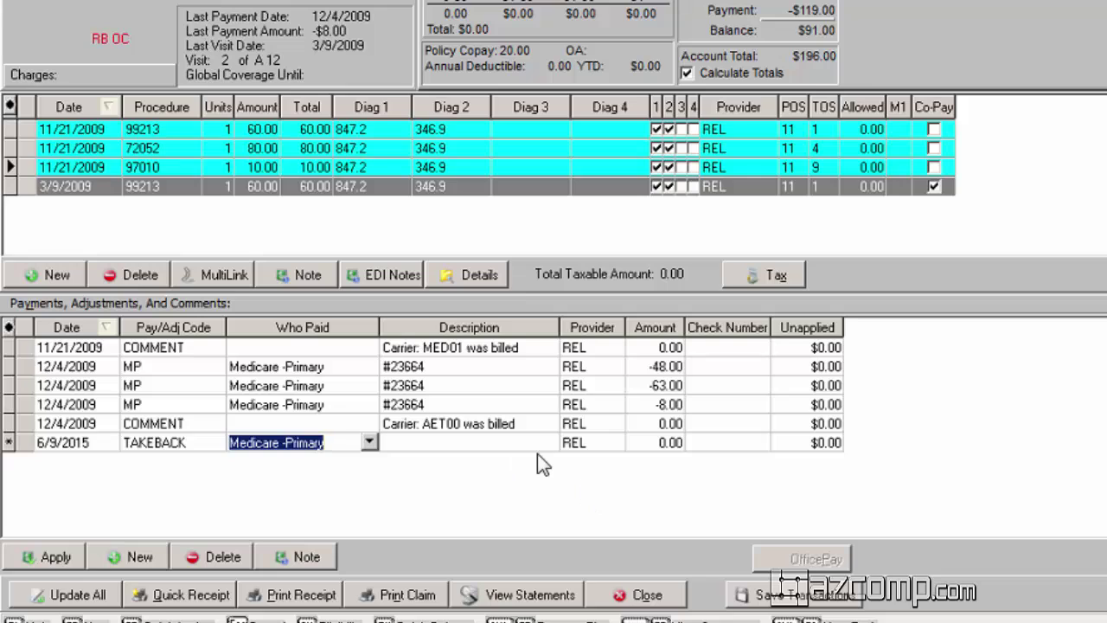
left_click(489, 447)
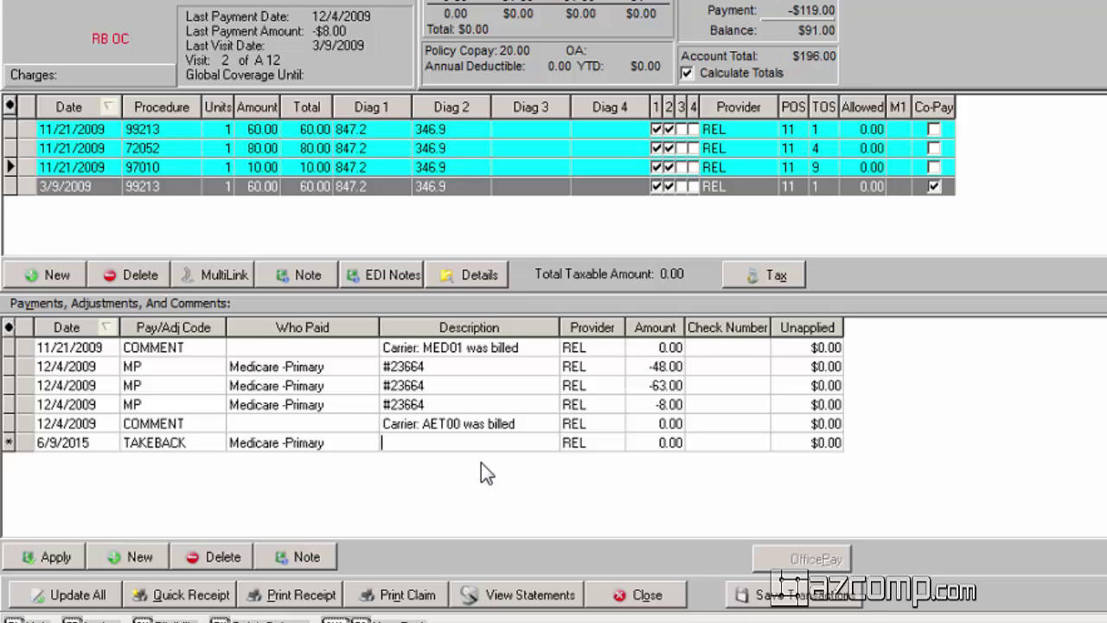
type("Re")
type("apply ")
type("to Johnny")
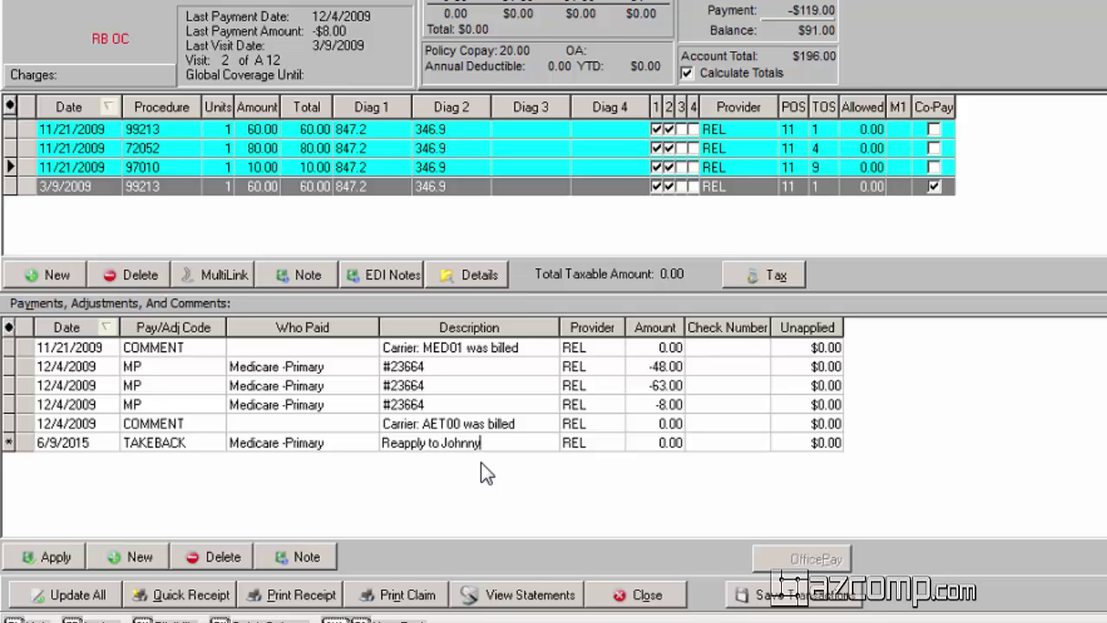
left_click(648, 441)
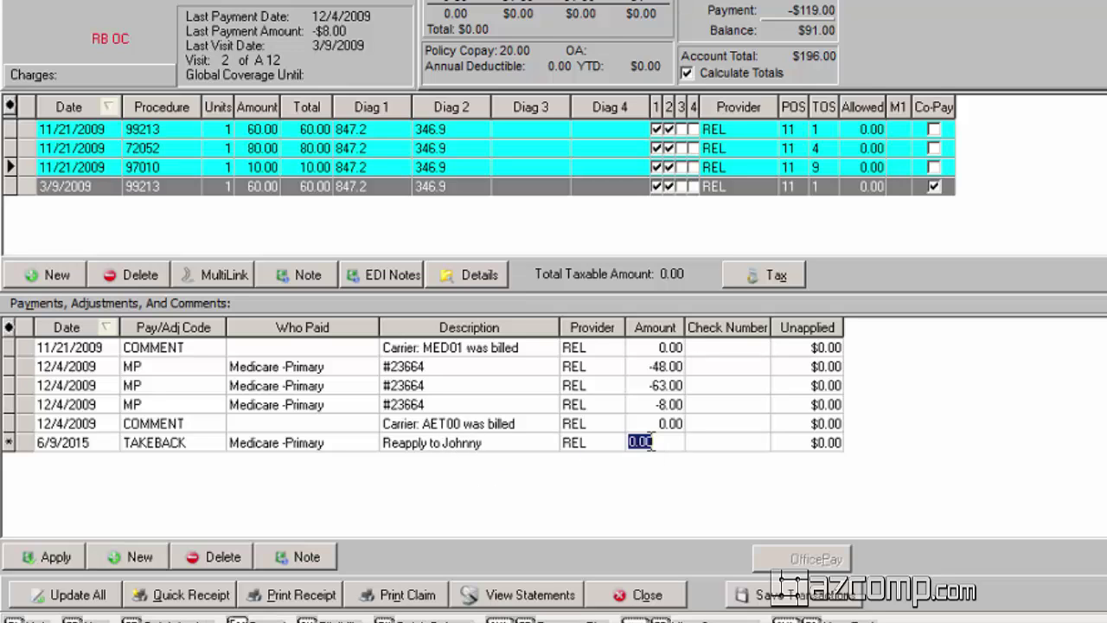
type("30")
left_click(740, 445)
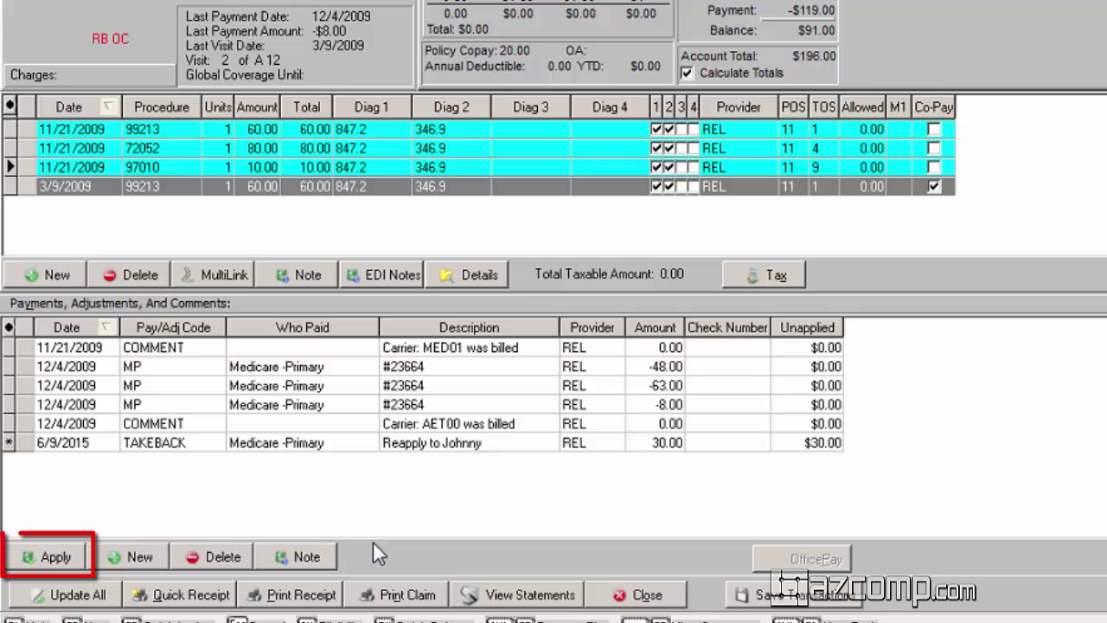
Apply the takeback as 15.00, 10.00 (72052) and 5.00 (97010) to the 11/21/2009 charges
left_click(53, 560)
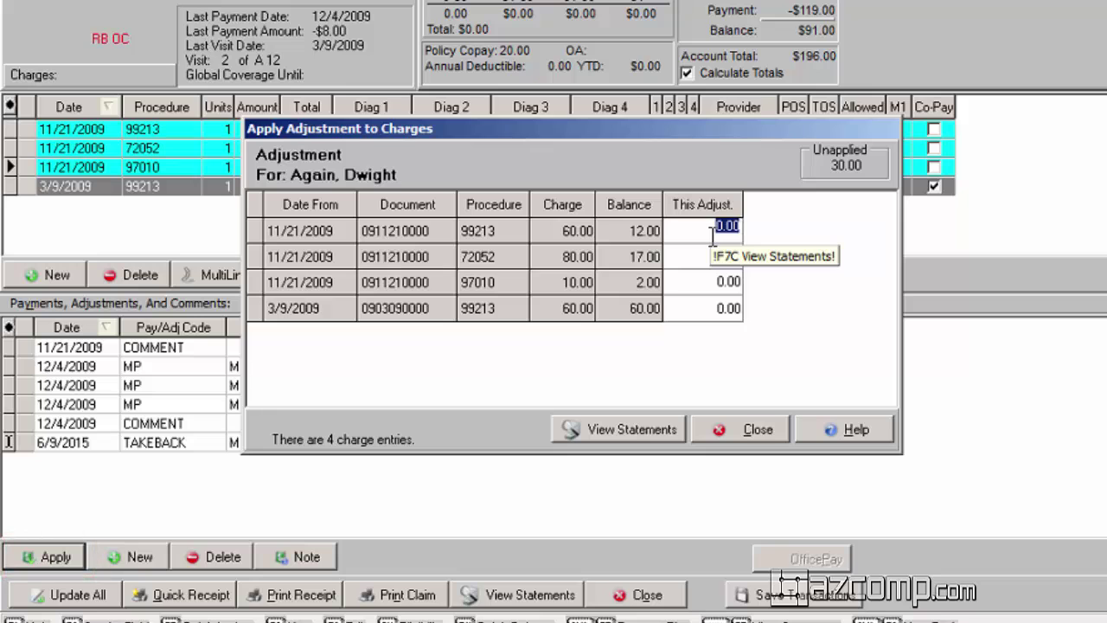
type("15")
key("Tab")
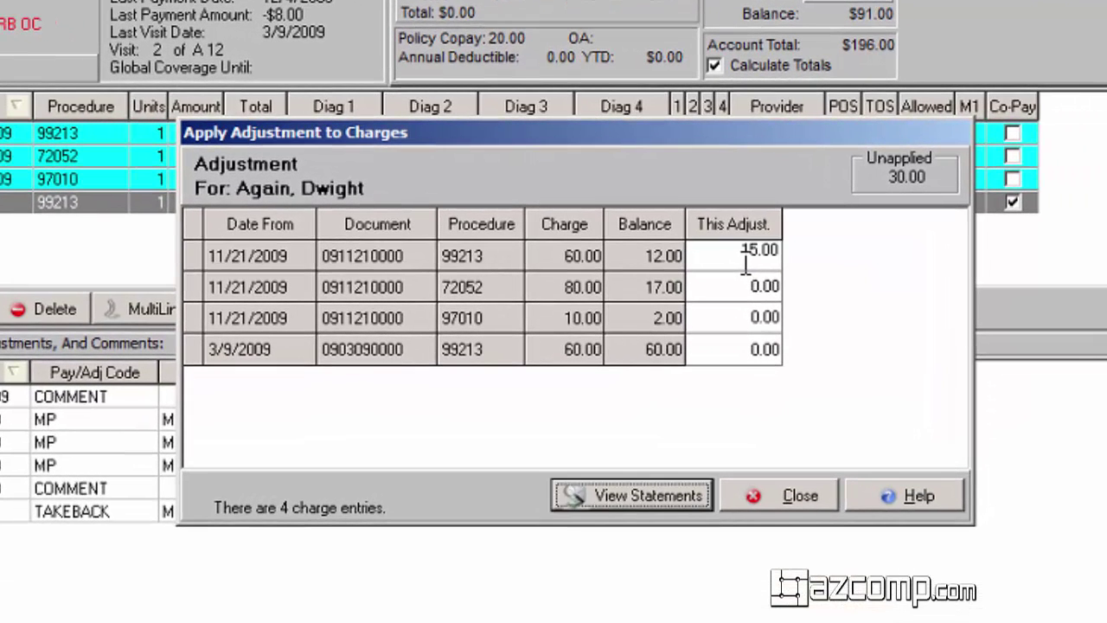
left_click(750, 290)
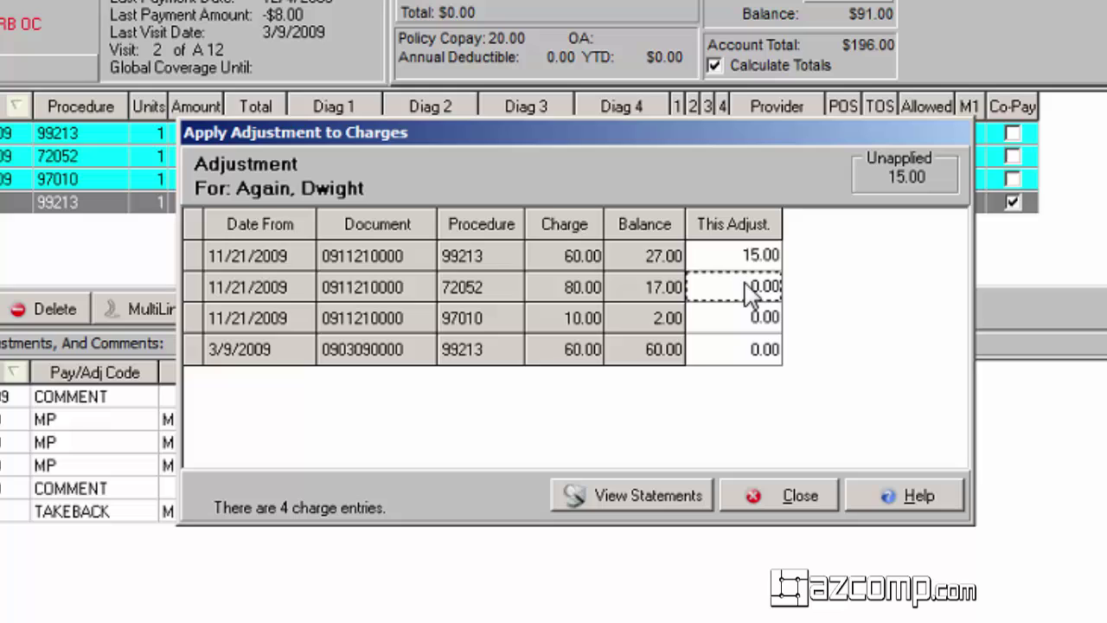
left_click(765, 288)
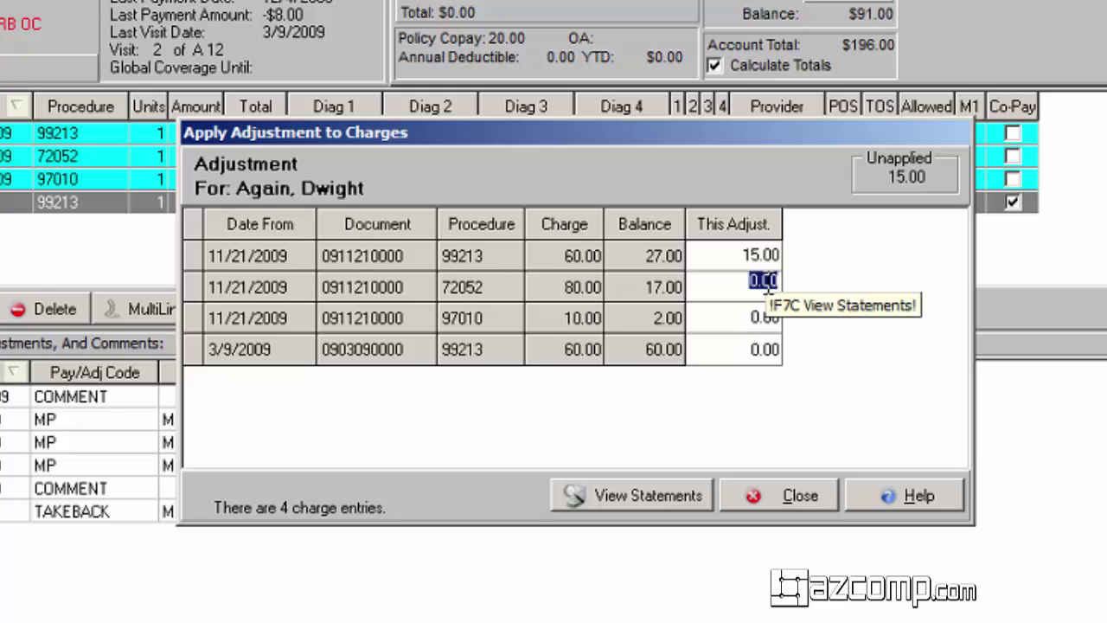
type("10")
left_click(766, 327)
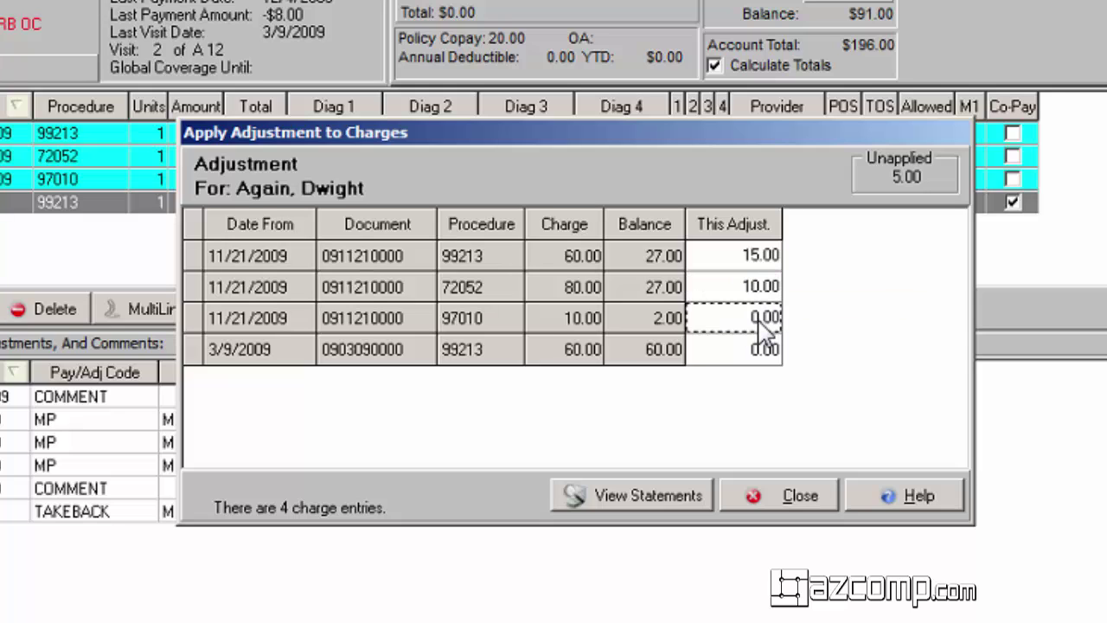
left_click(765, 327)
type("5")
left_click(788, 496)
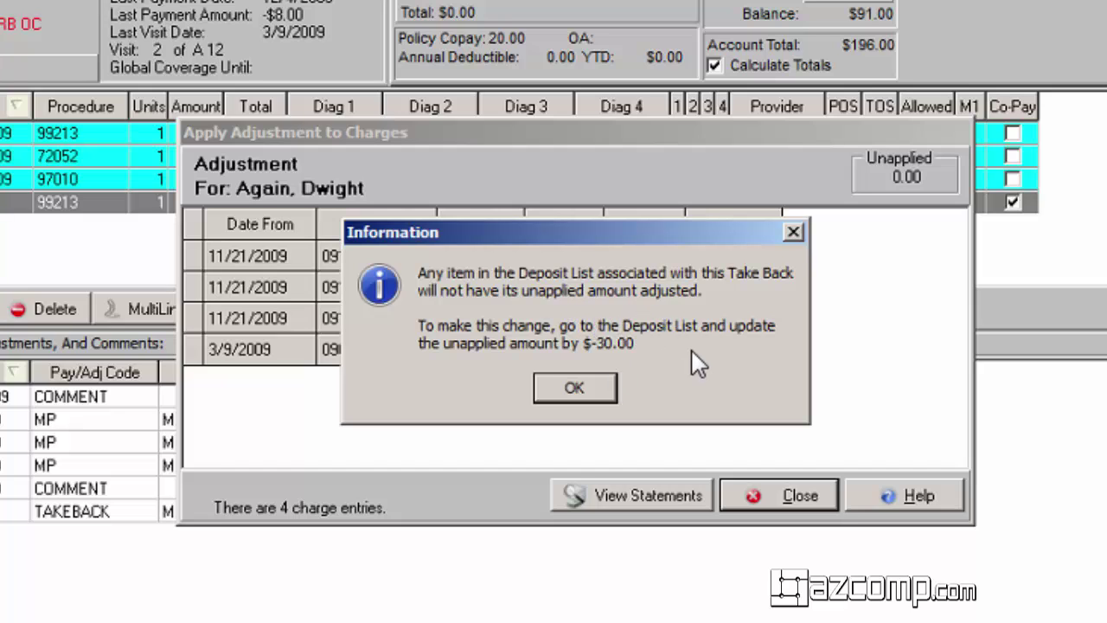
Acknowledge the deposit notice and review the 99213 charge's payment detail: -48.00 applied, 12.00 remaining
left_click(589, 383)
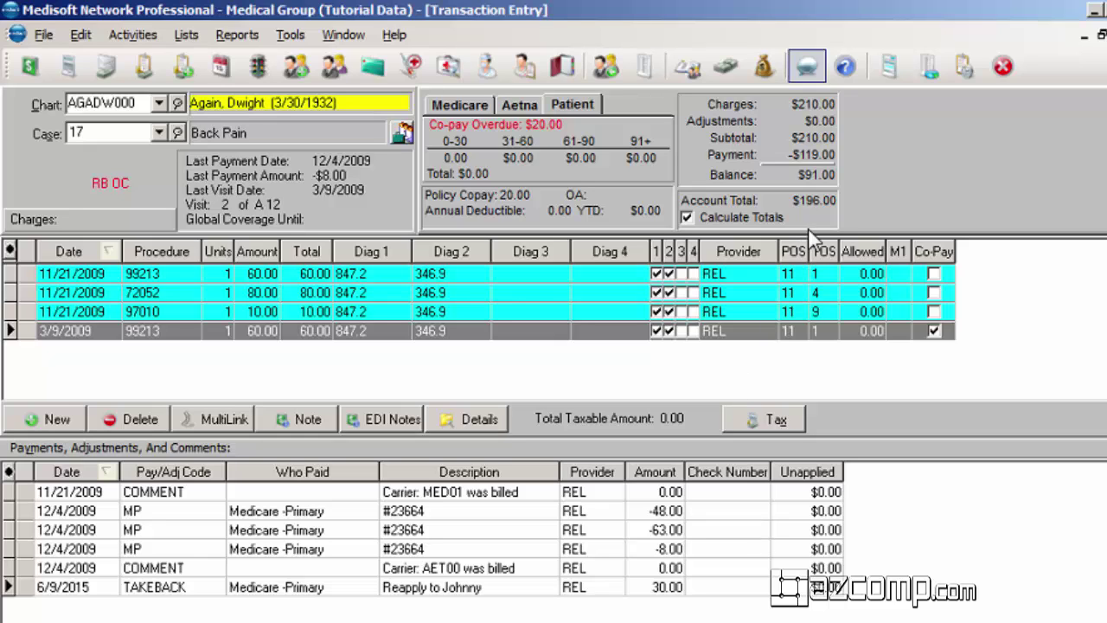
left_click(696, 76)
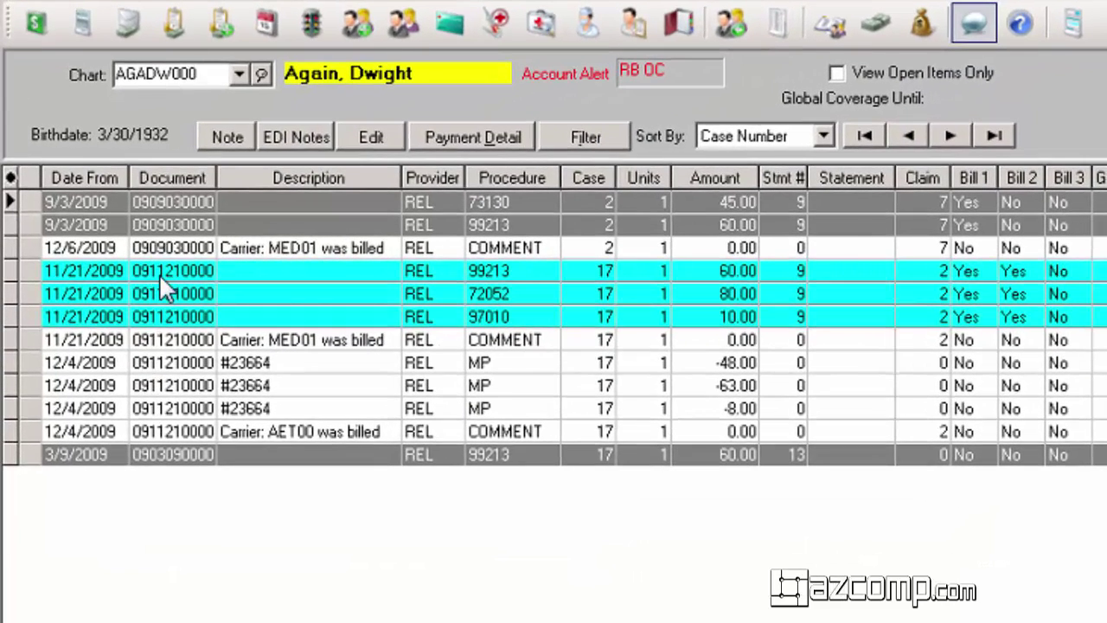
left_click(160, 271)
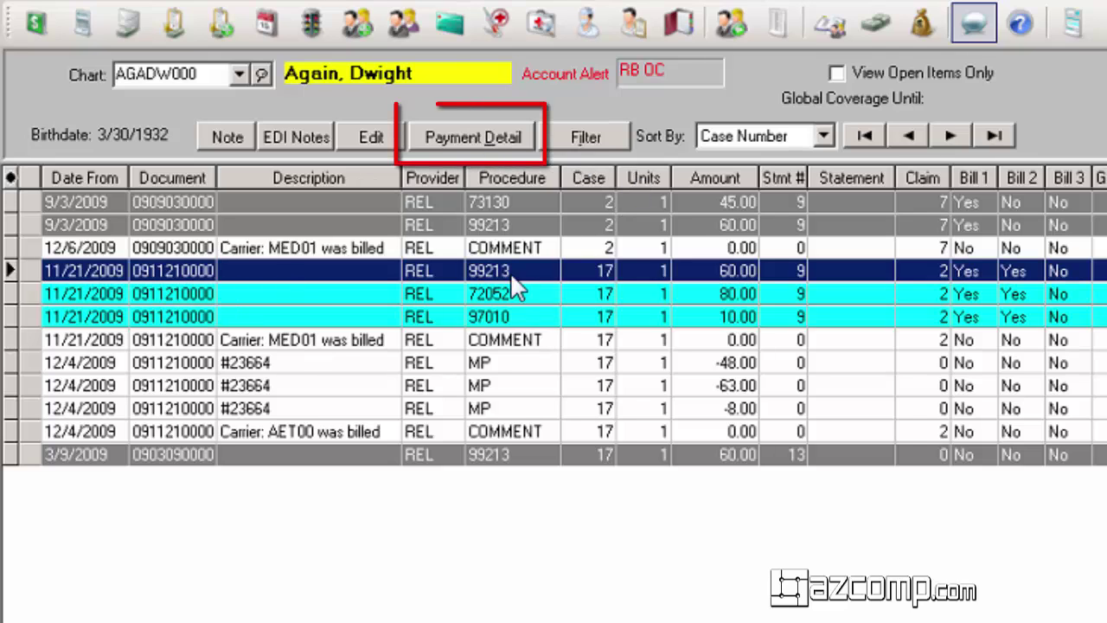
left_click(467, 143)
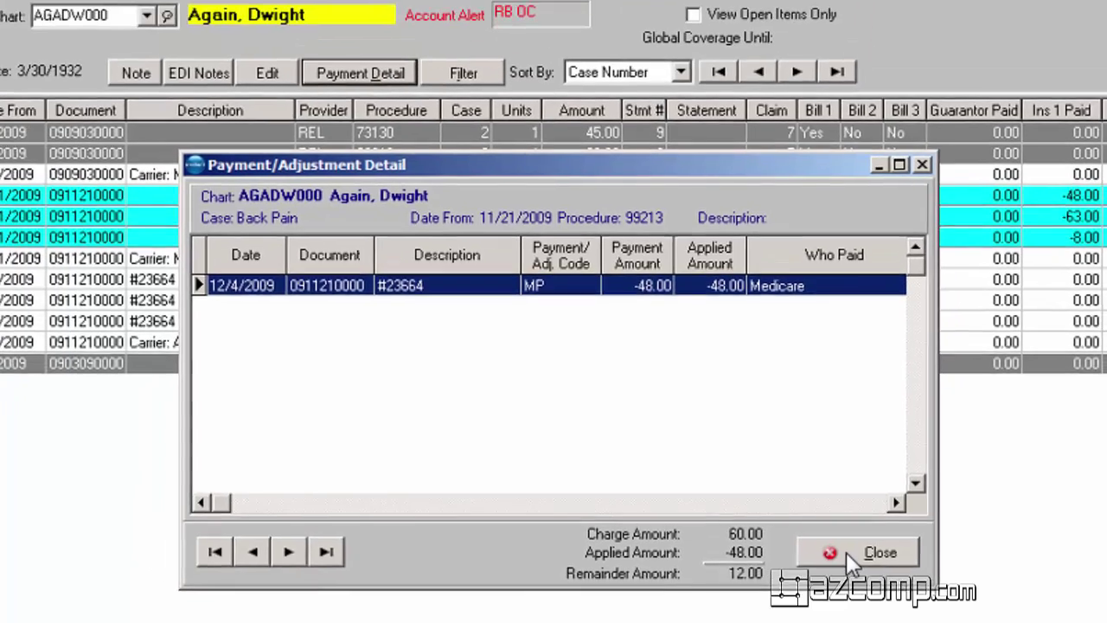
left_click(859, 507)
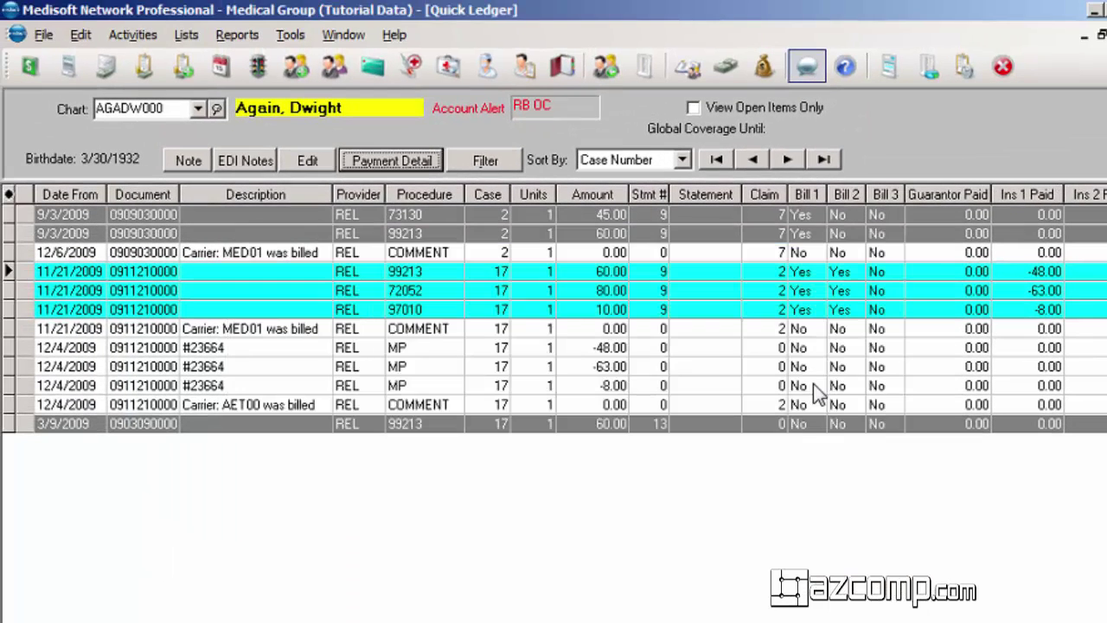
Show the Deposit List for deposit date 12/4/2009
left_click(766, 76)
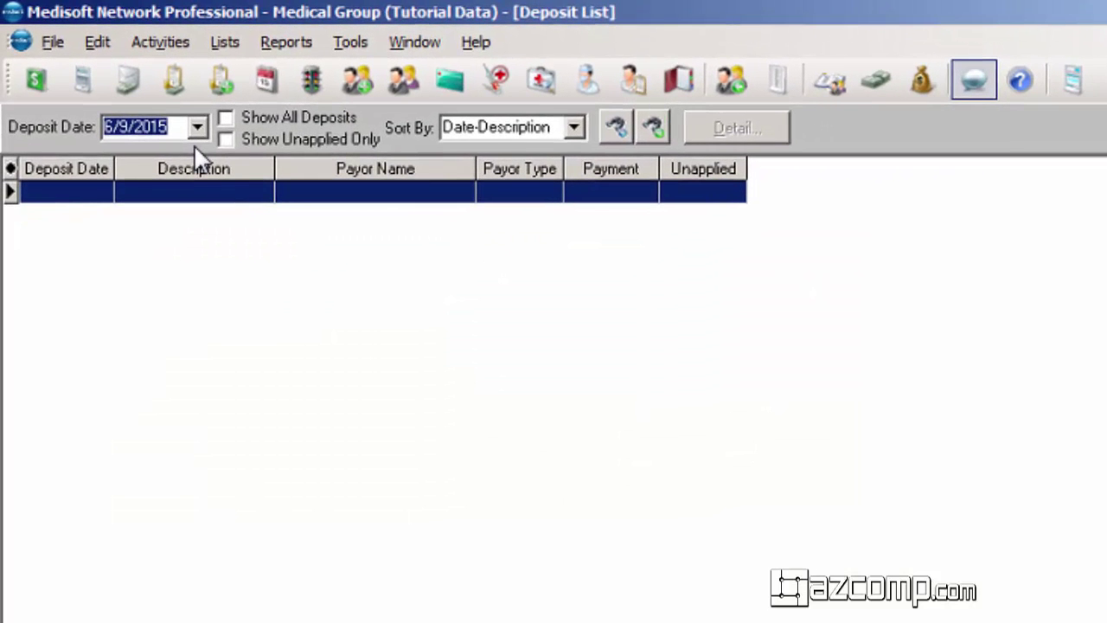
type("12")
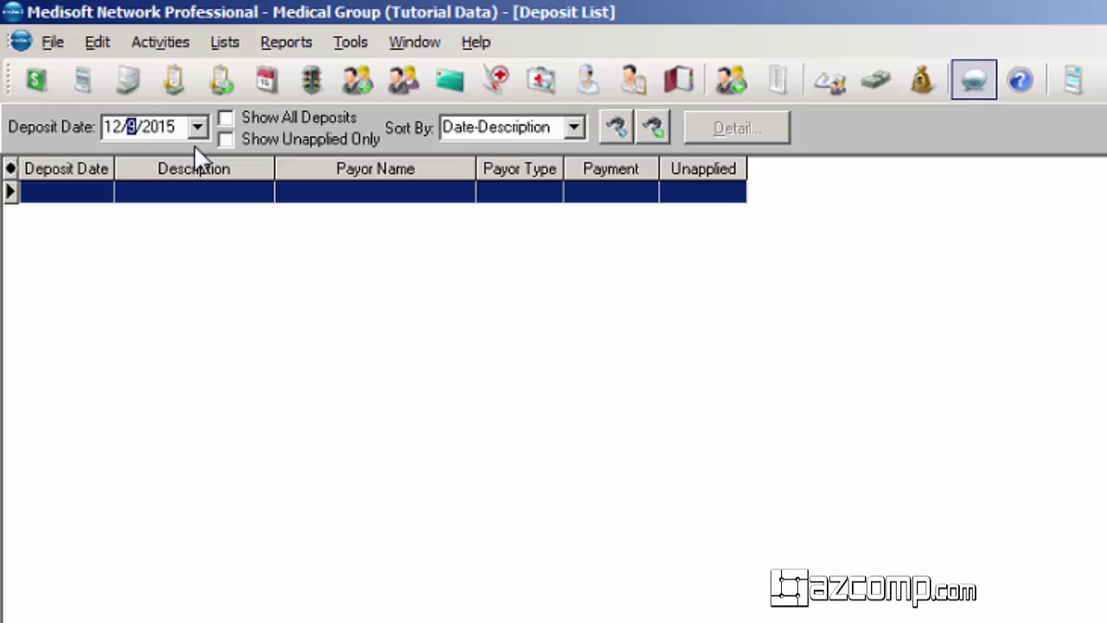
type("4/2009")
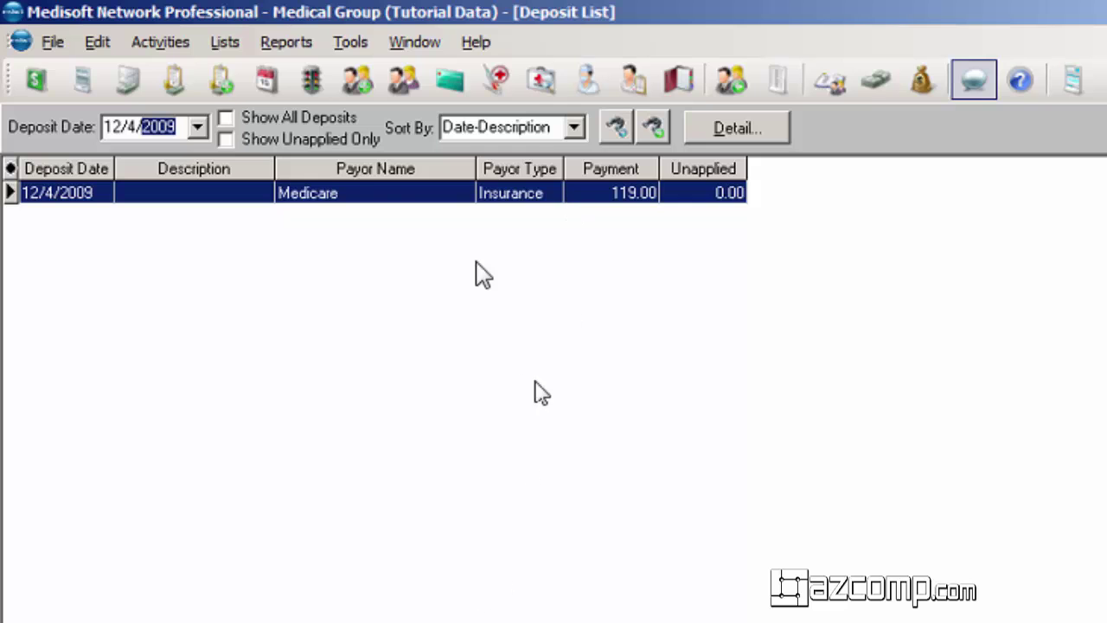
Edit the 119.00 Medicare deposit to have a 30.00 unapplied amount and save it
double_click(346, 212)
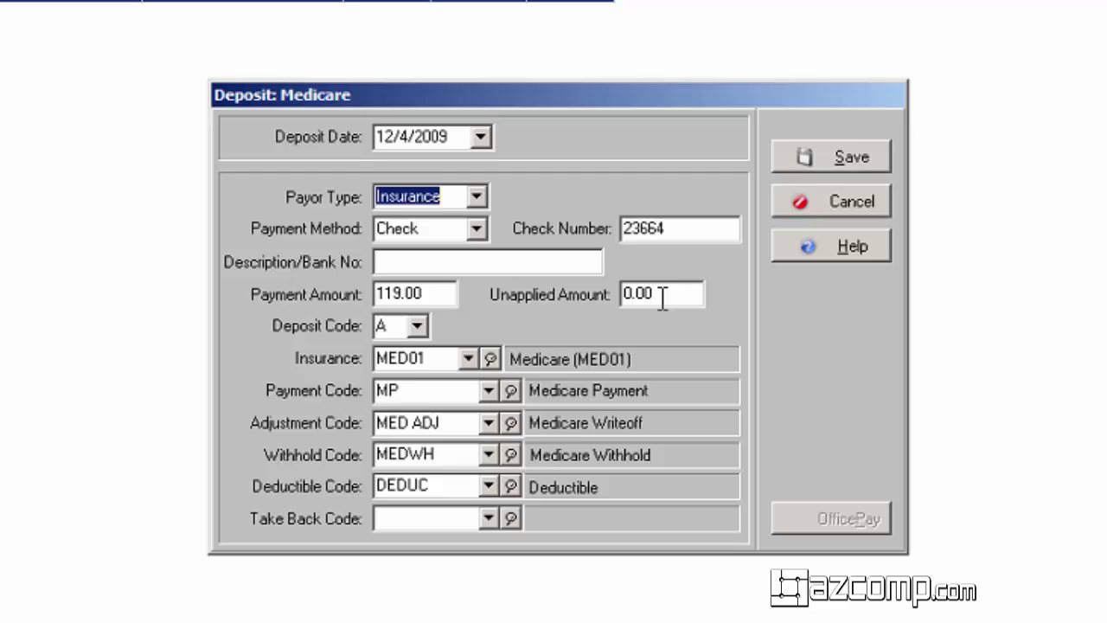
left_click(662, 297)
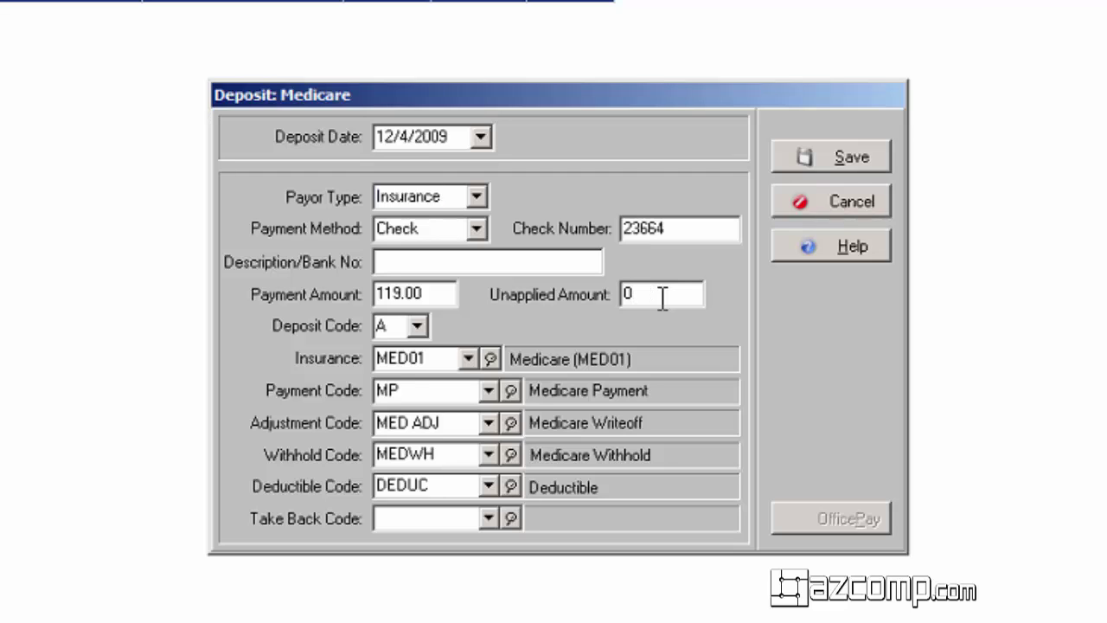
type("30")
key("BackSpace")
key("BackSpace")
key("BackSpace")
type("30")
left_click(801, 150)
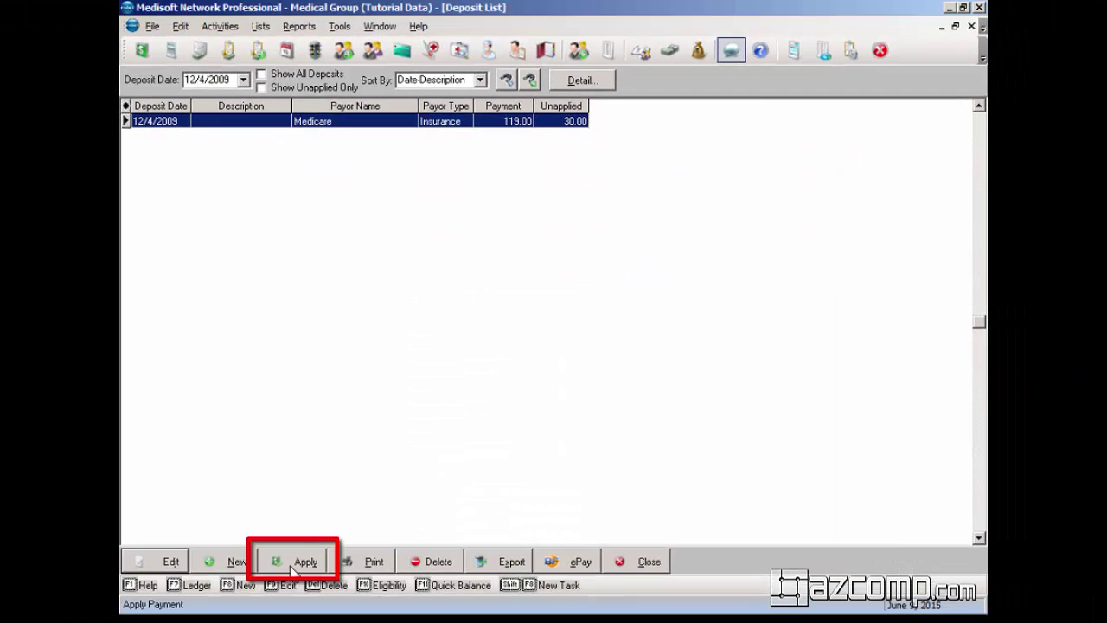
left_click(293, 562)
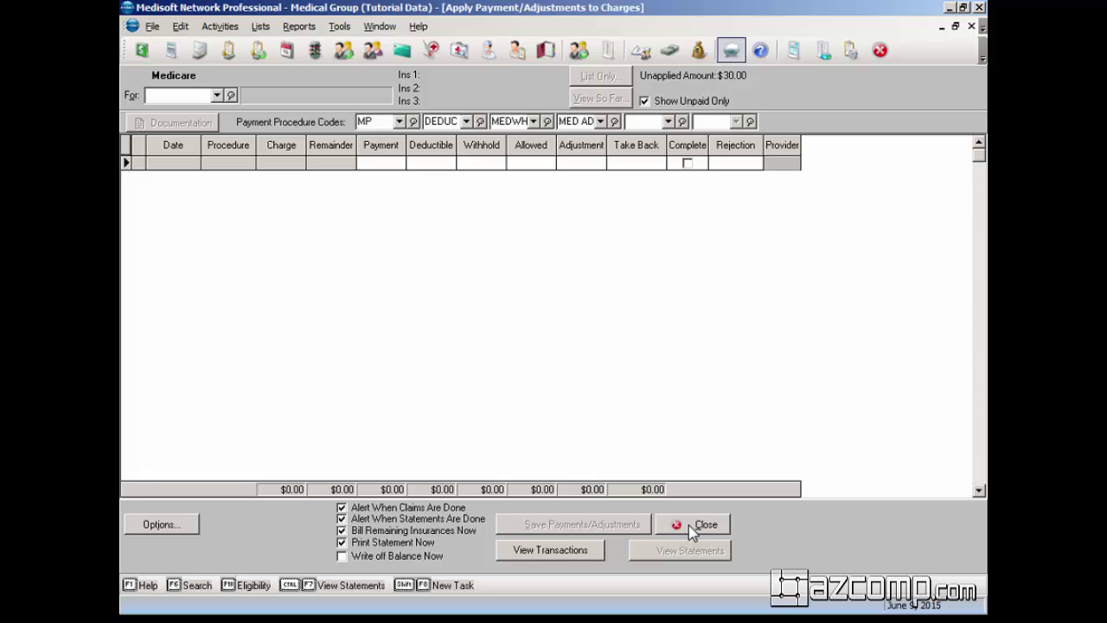
left_click(688, 525)
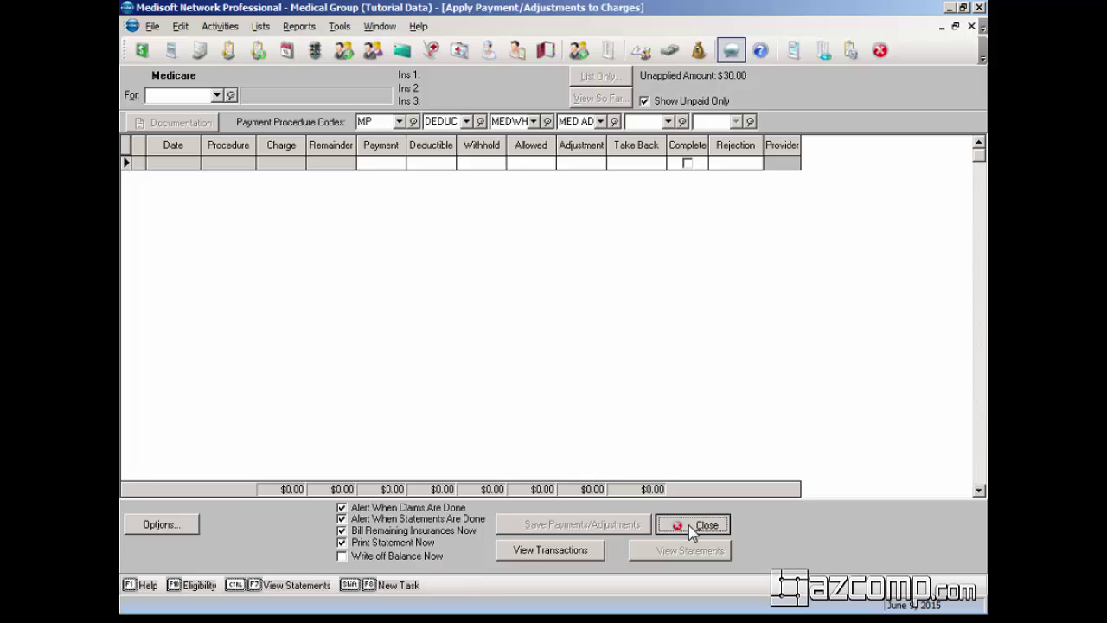